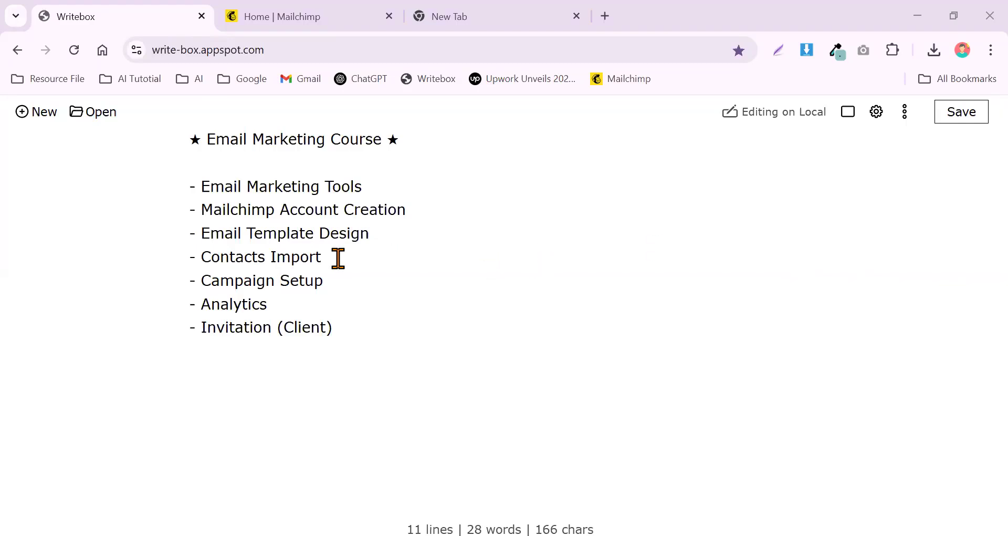
Point out the Contacts Import topic in the Writebox outline, then bring up the Mailchimp Home dashboard.
drag(338, 257, 199, 257)
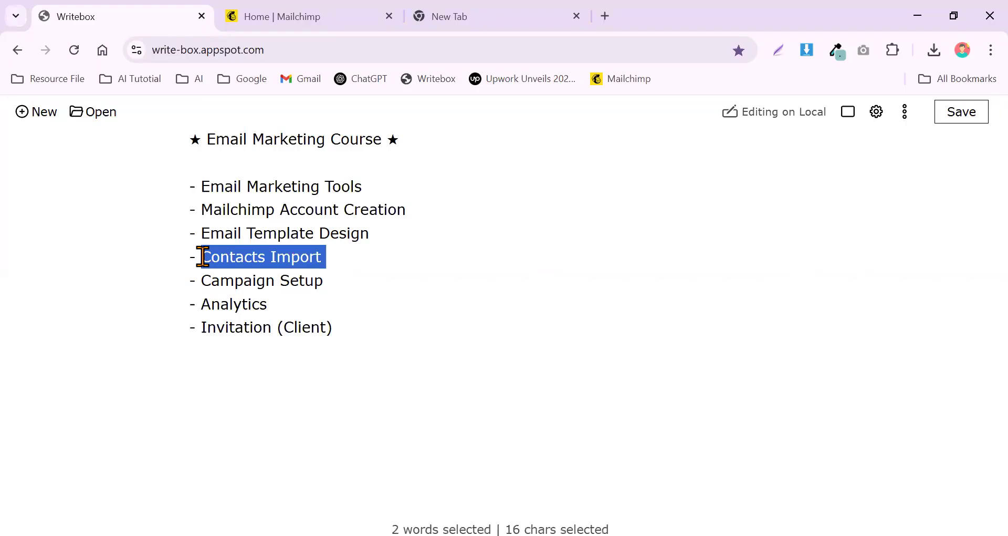
click(343, 258)
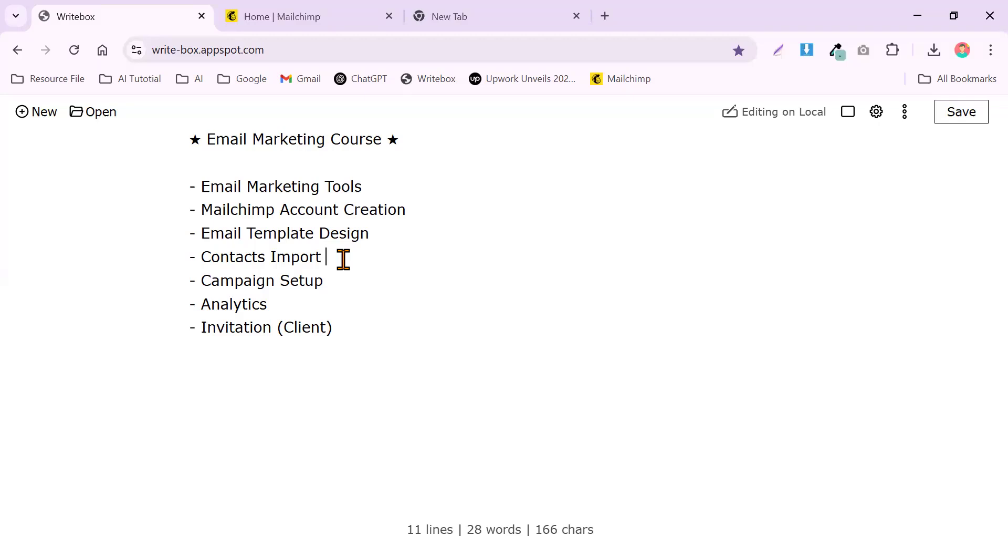
click(326, 12)
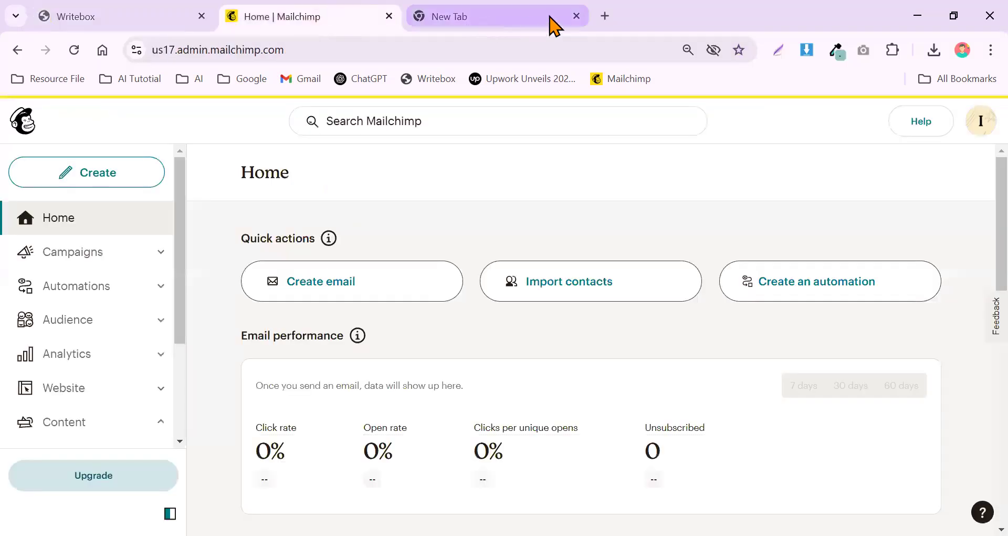
Close the empty new tab and start Import contacts from the empty InfograpiaBD audience's contacts page.
click(577, 17)
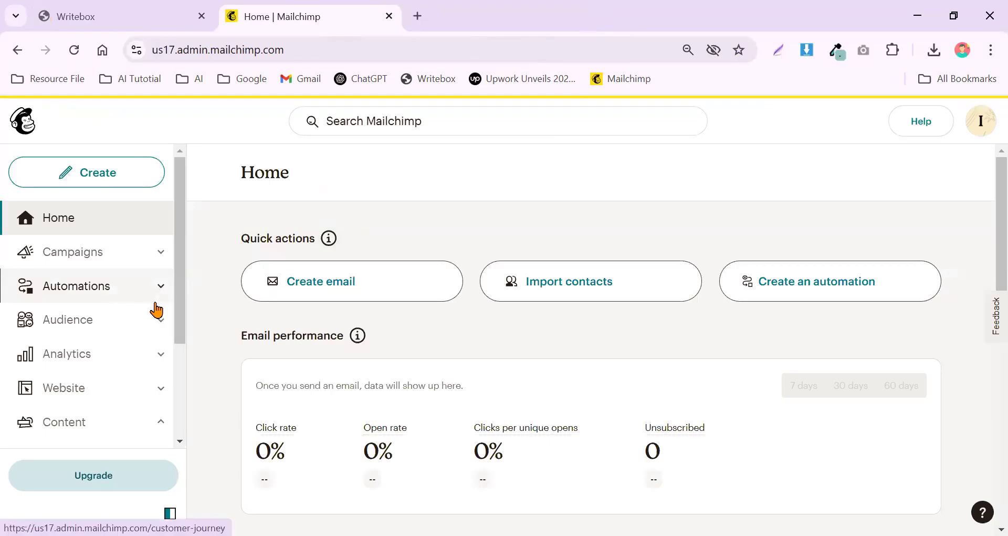
click(91, 321)
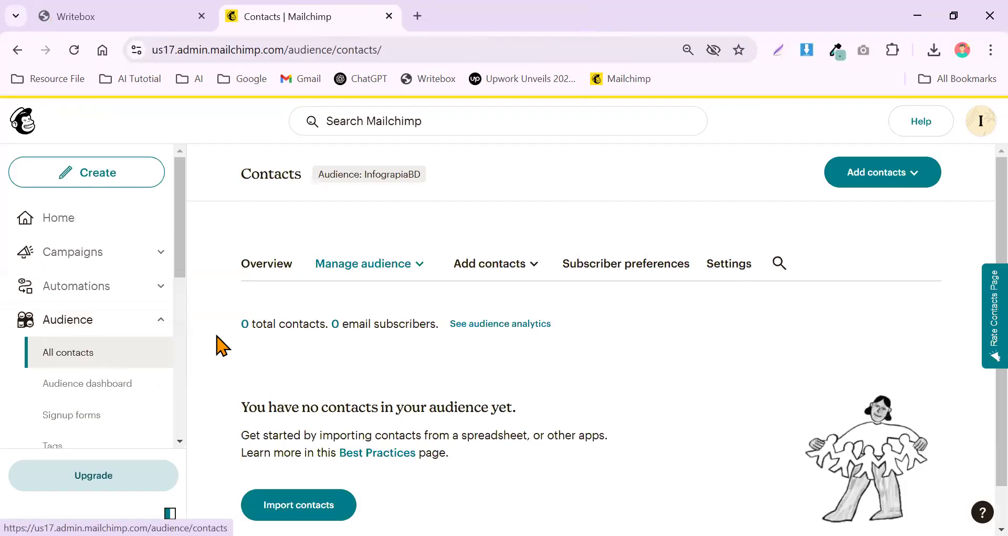
drag(241, 328, 328, 322)
click(329, 323)
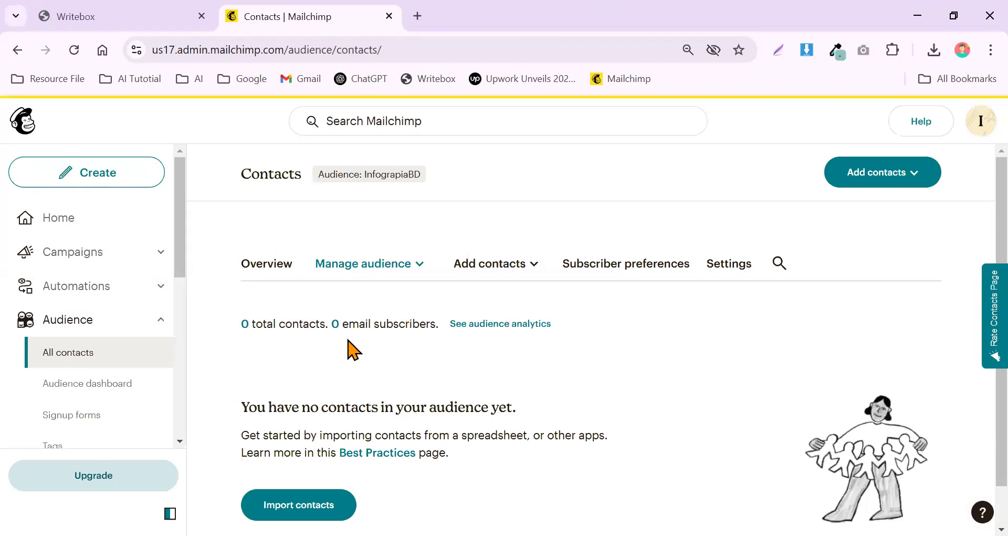
click(862, 187)
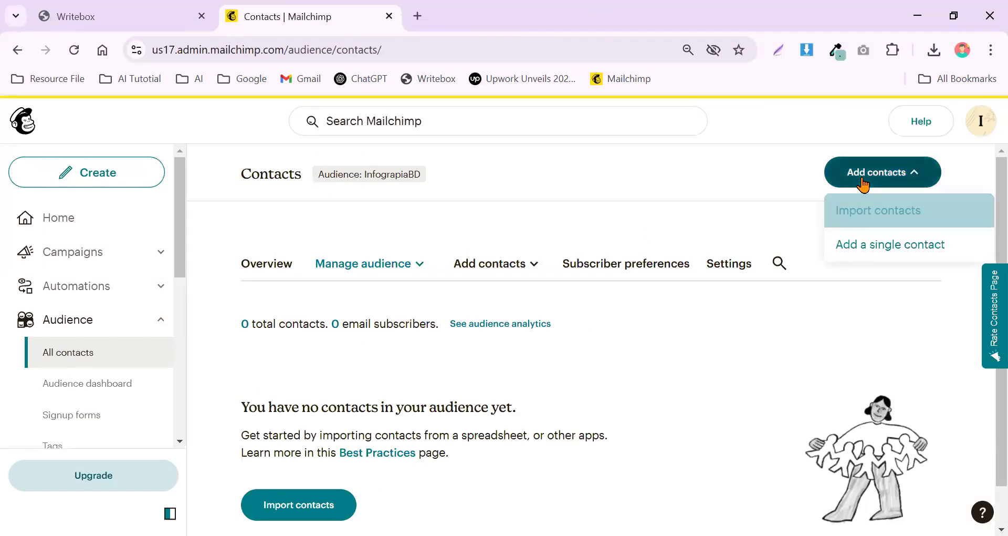
click(886, 218)
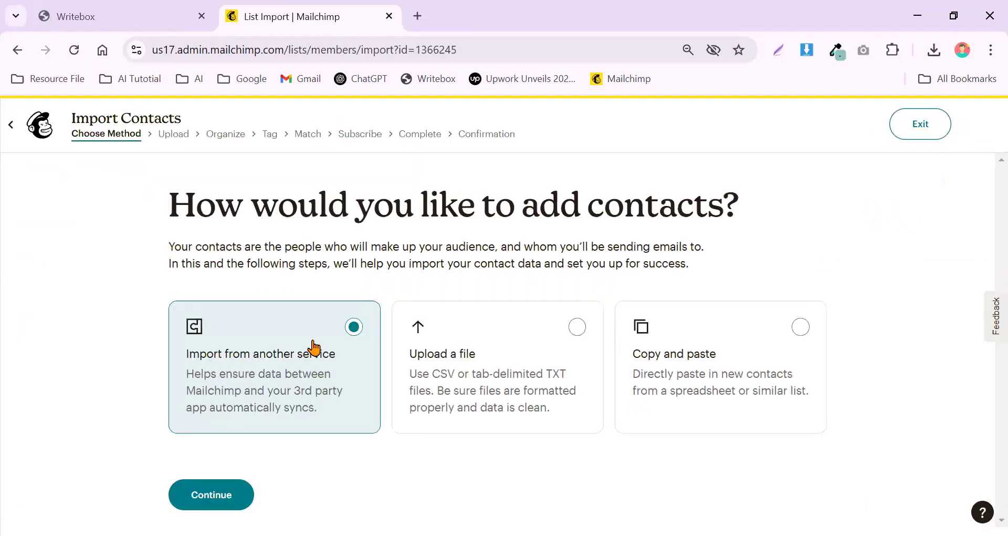
Look at the Upload a file option, then switch to the Copy and paste import method and continue.
click(532, 362)
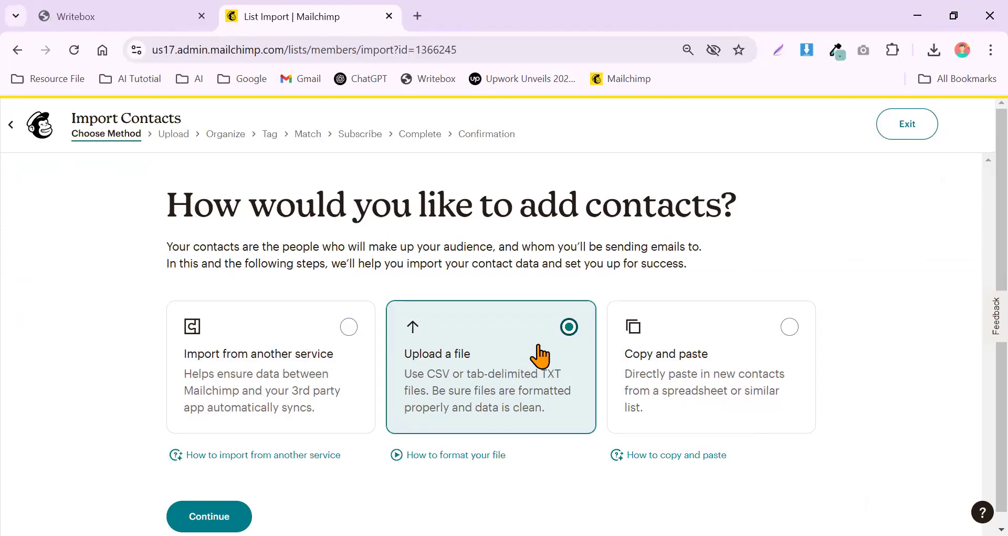
scroll(461, 358, down, 1)
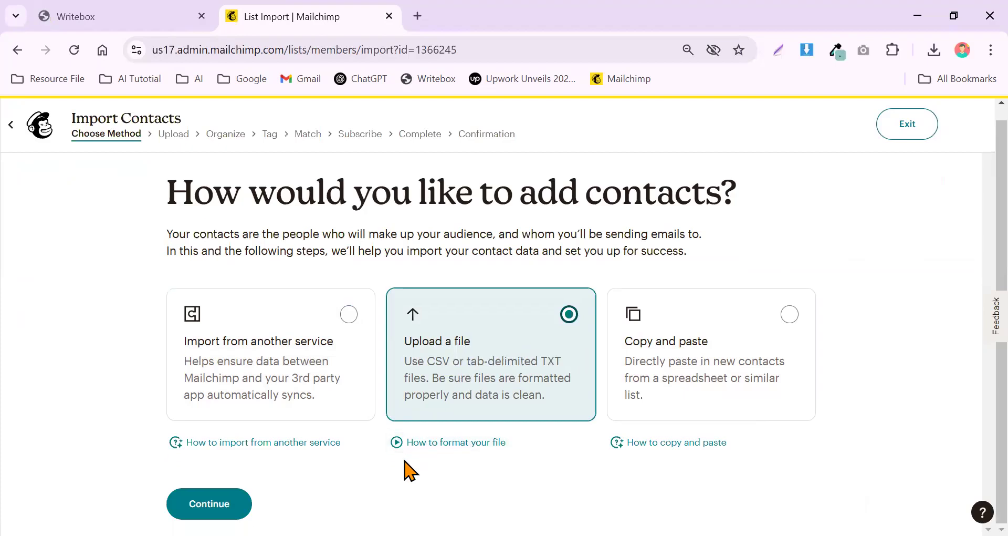
key(Return)
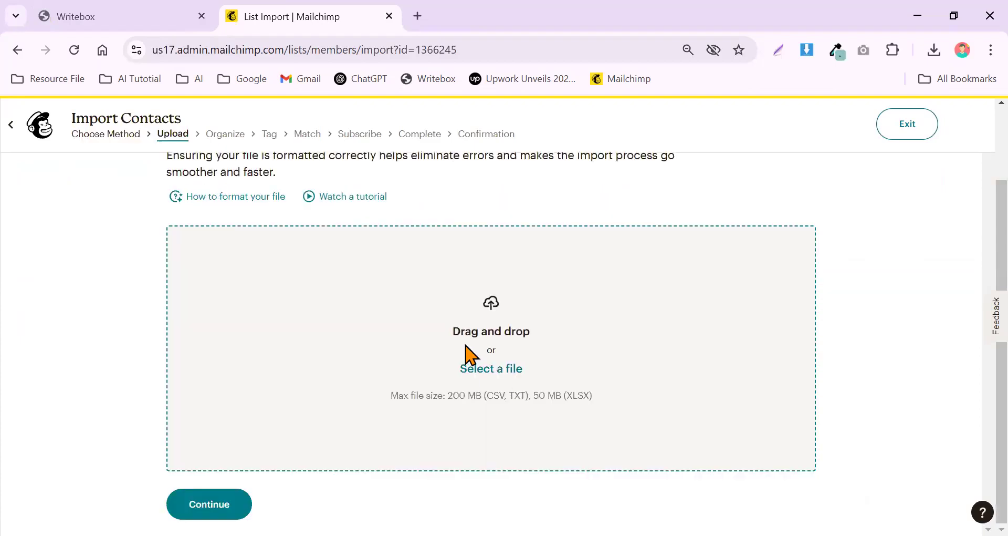
drag(493, 396, 530, 396)
click(571, 395)
scroll(336, 354, up, 2)
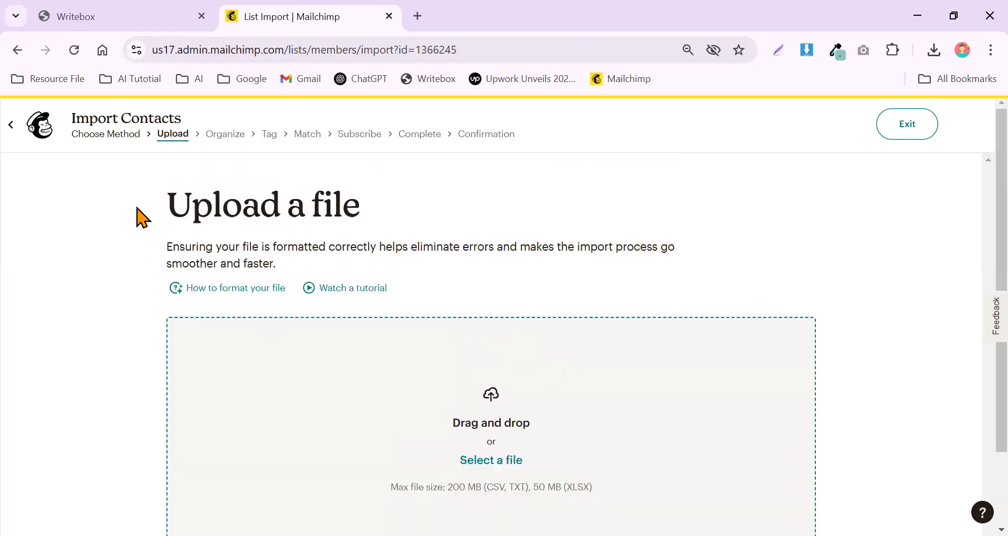
click(108, 138)
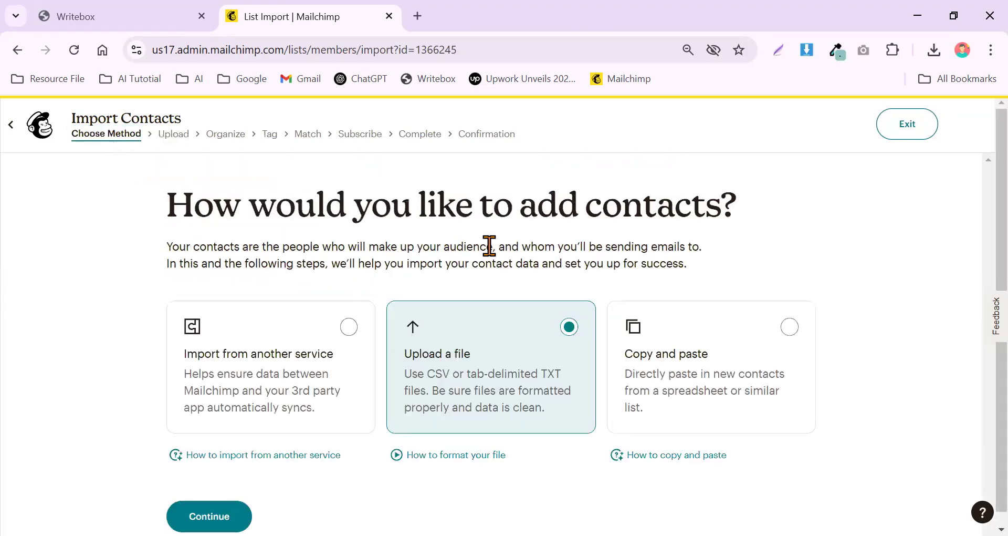
click(714, 353)
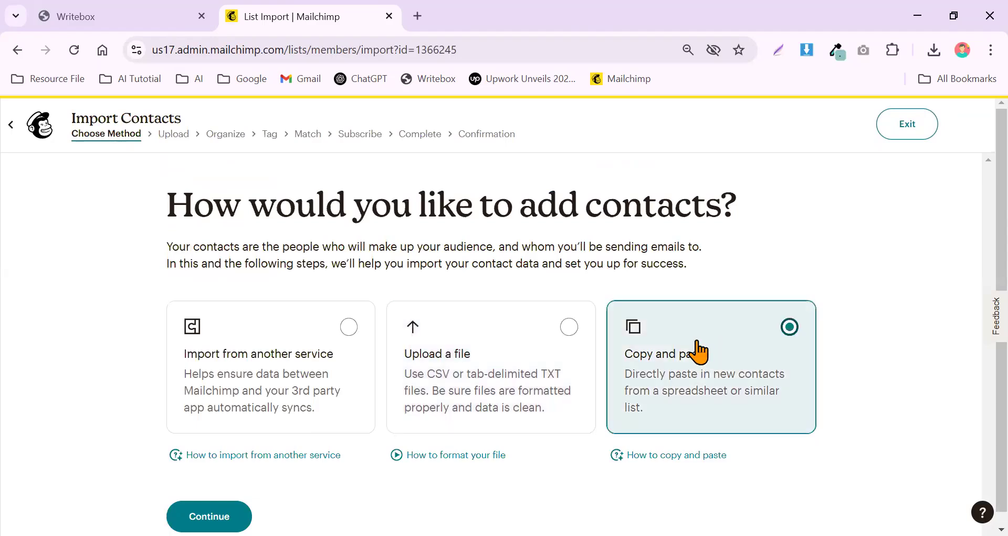
click(209, 515)
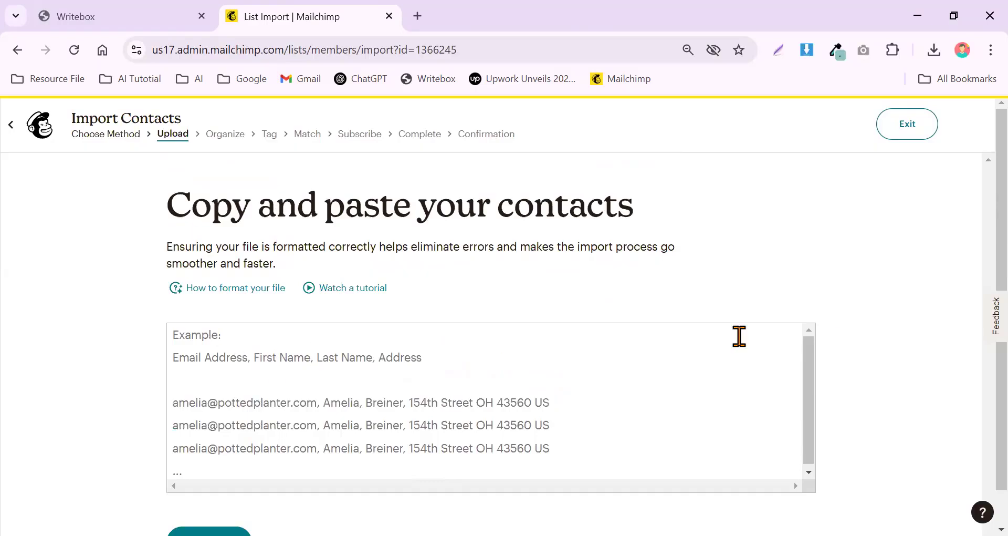
Paste in two contact rows, each an e-mail address, first name and last name, and continue.
click(422, 360)
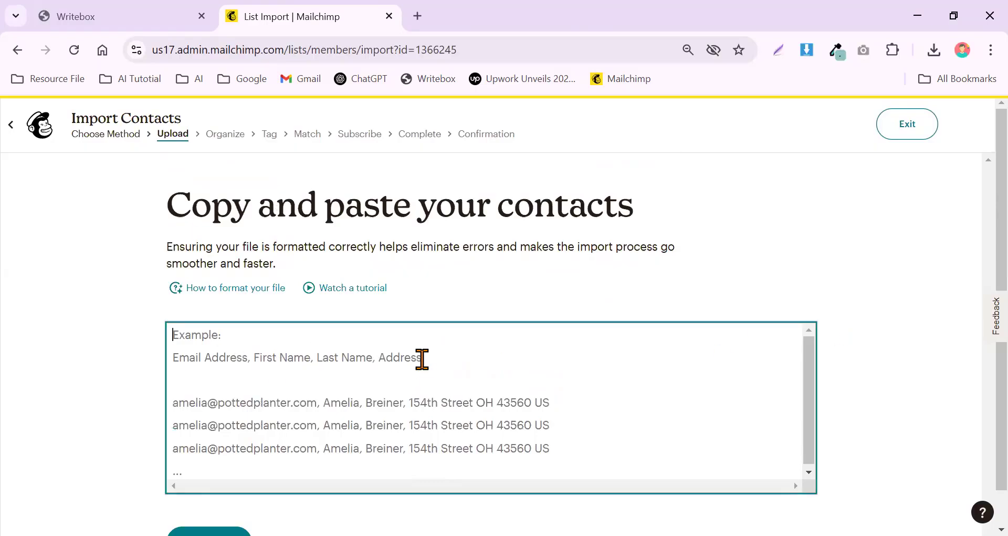
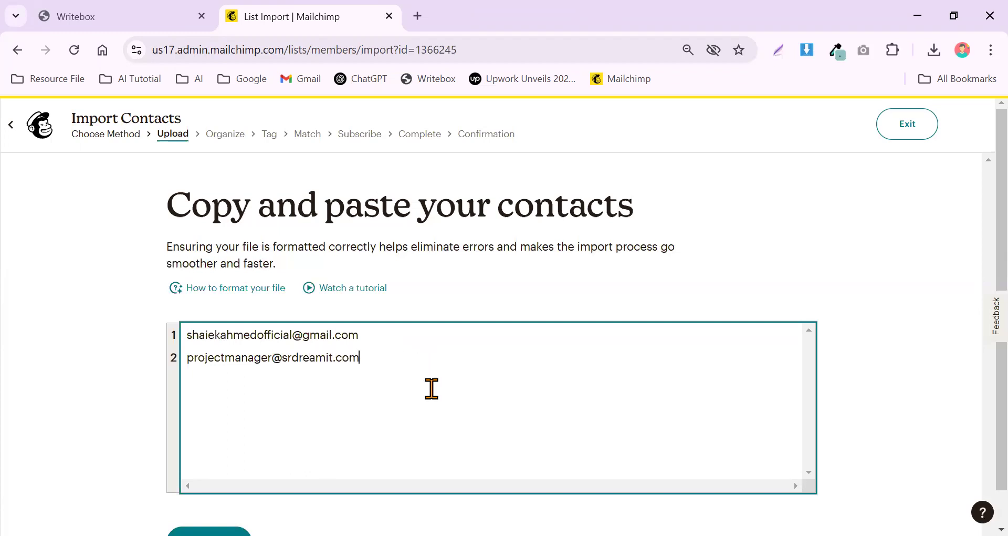
click(377, 336)
click(401, 360)
text(, C)
key(BackSpace)
text(Pro)
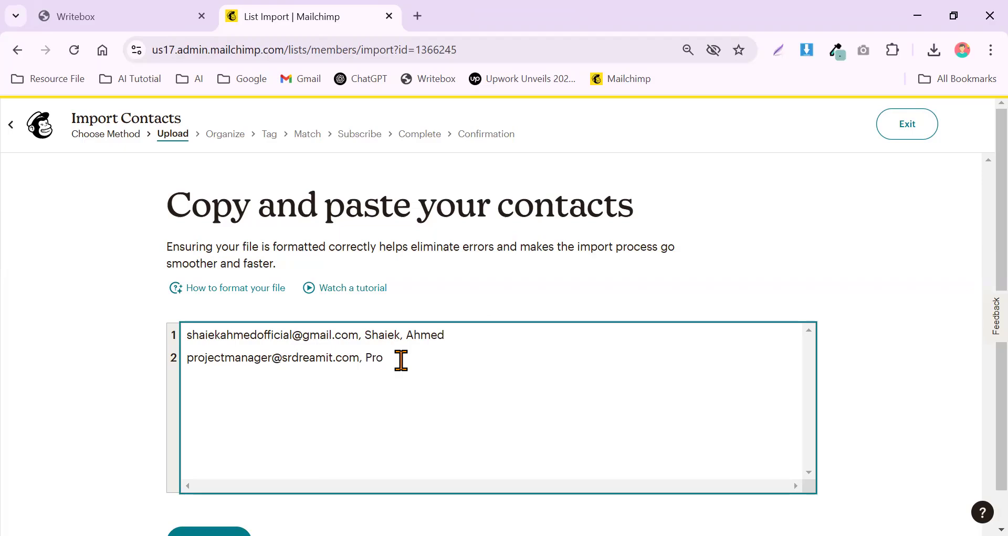
text(ject, Manager)
scroll(428, 361, down, 1)
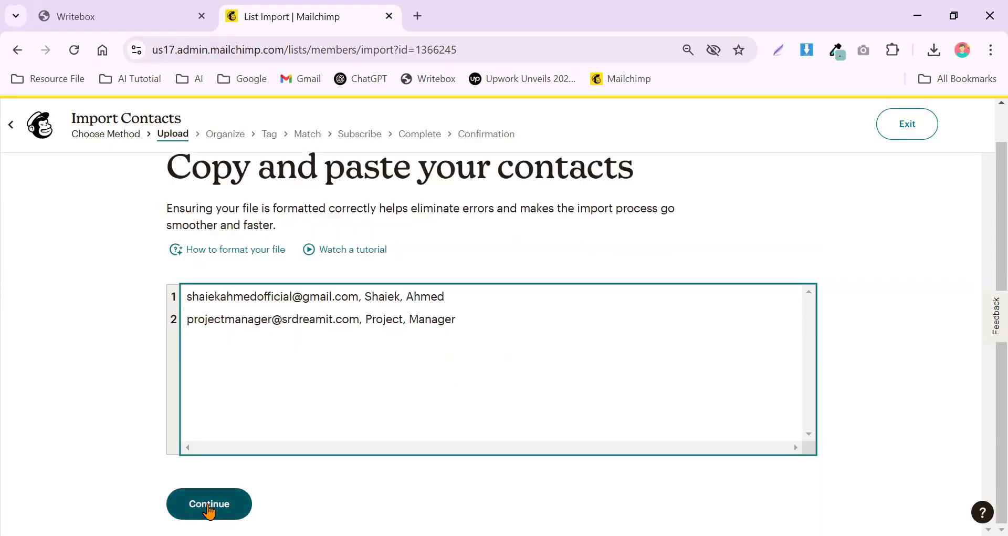
click(208, 507)
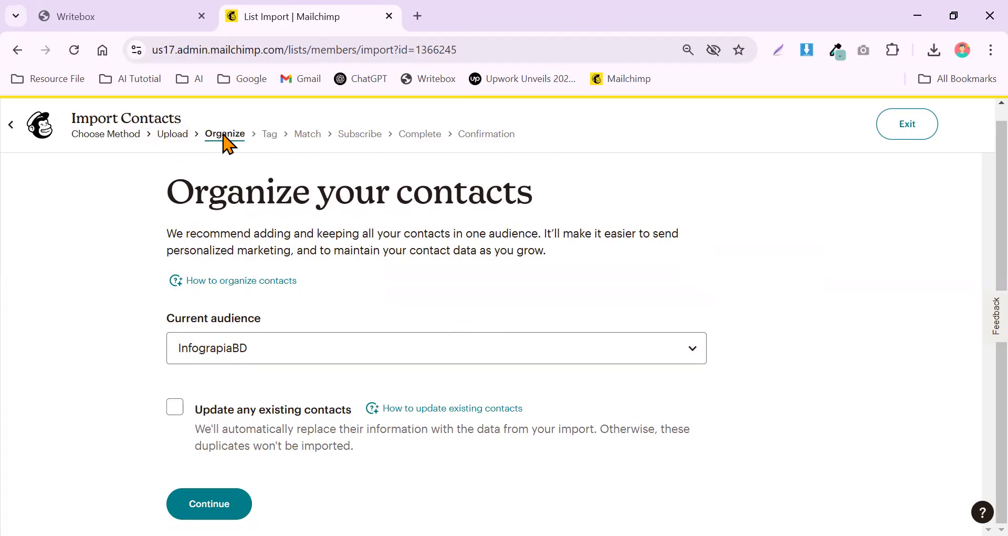
Keep InfograpiaBD as the audience on the Organize step and continue to tagging.
click(244, 504)
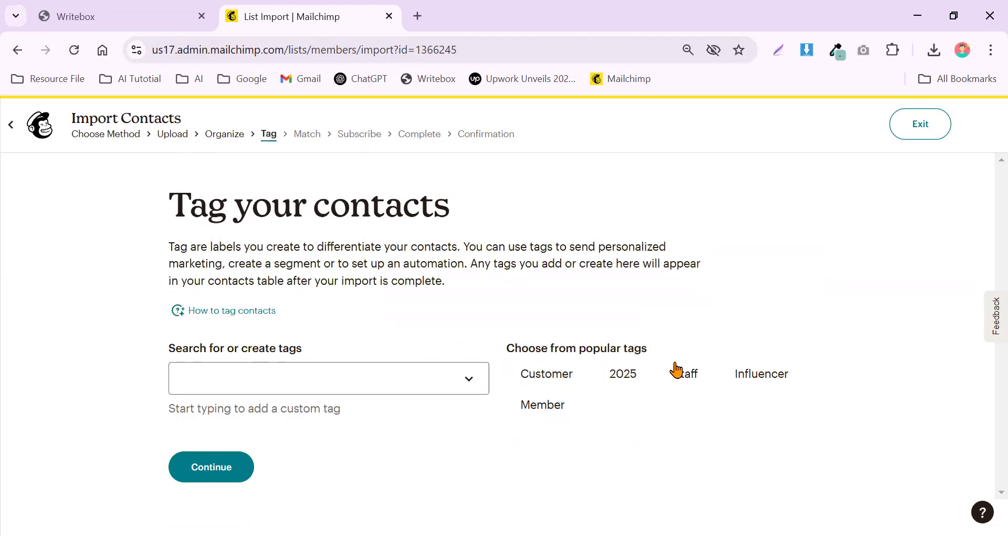
Create a new Trainers tag for the imported contacts and continue to column matching.
click(380, 377)
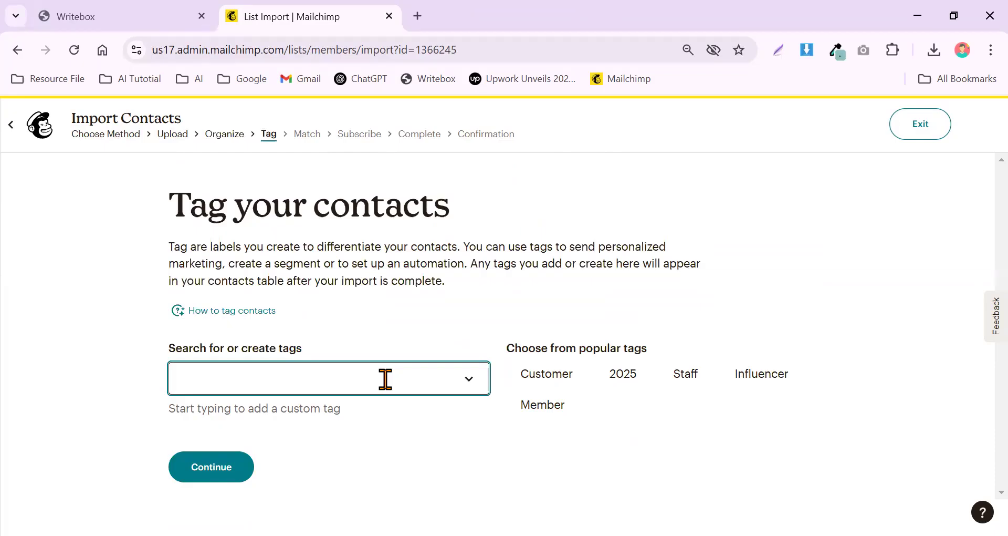
text(Stud)
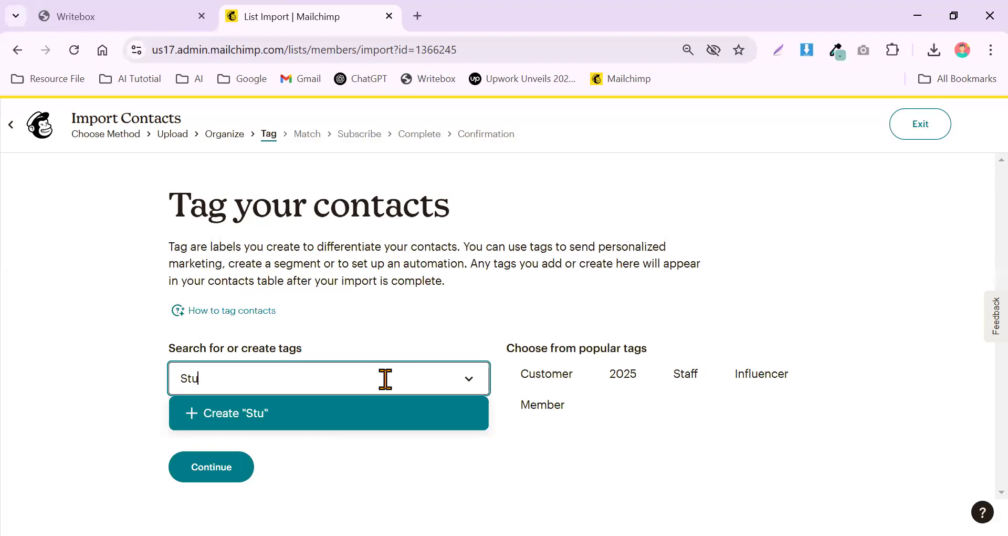
key(BackSpace)
key(BackSpace)
key(BackSpace)
key(BackSpace)
text(Trainers)
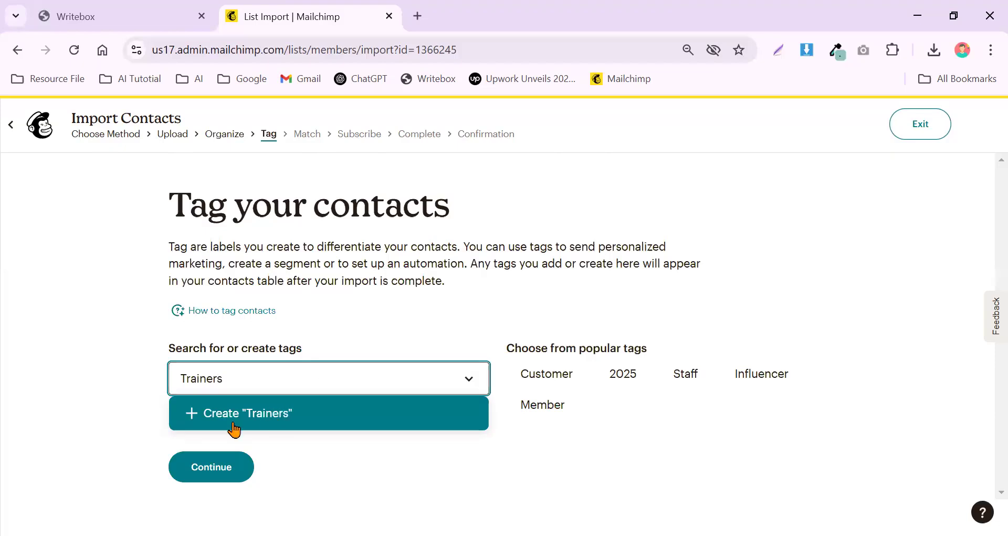
click(257, 424)
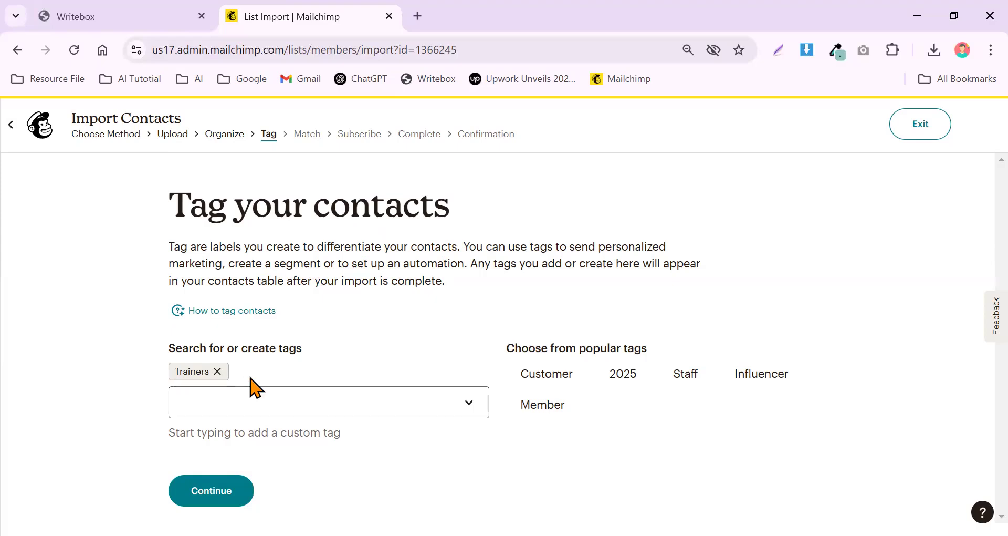
click(281, 398)
click(566, 475)
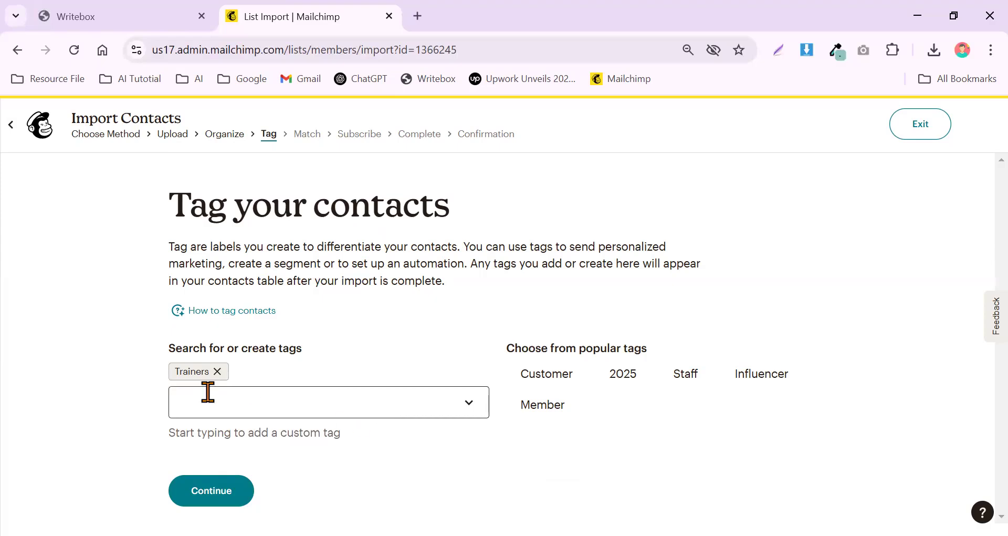
click(221, 493)
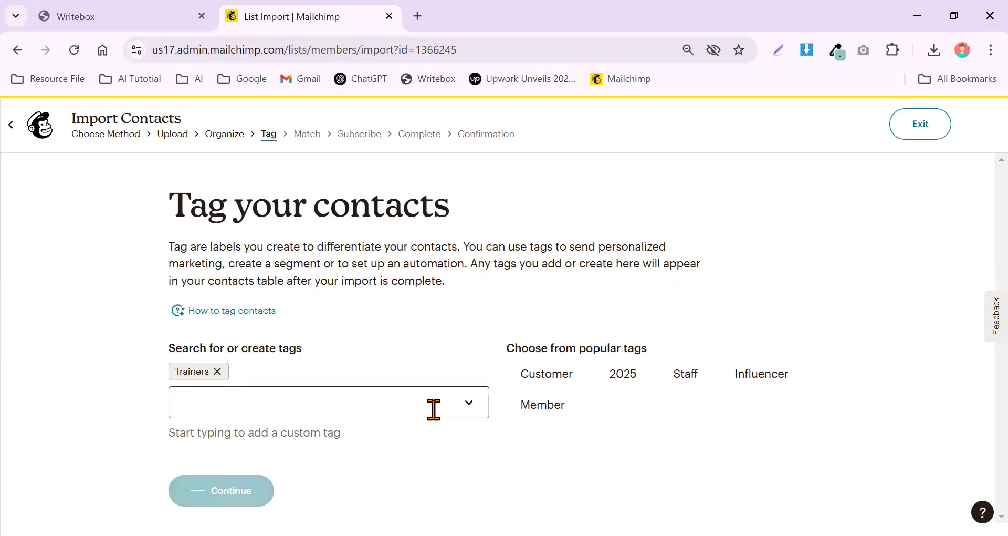
Map the two unrecognized columns to First Name (FNAME) and Last Name (LNAME), then continue.
scroll(427, 373, down, 2)
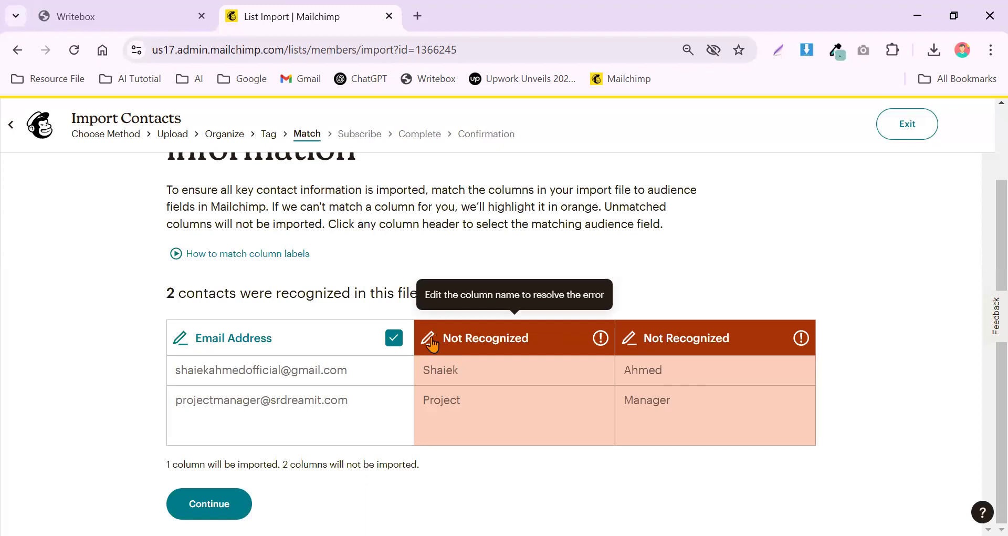
click(430, 345)
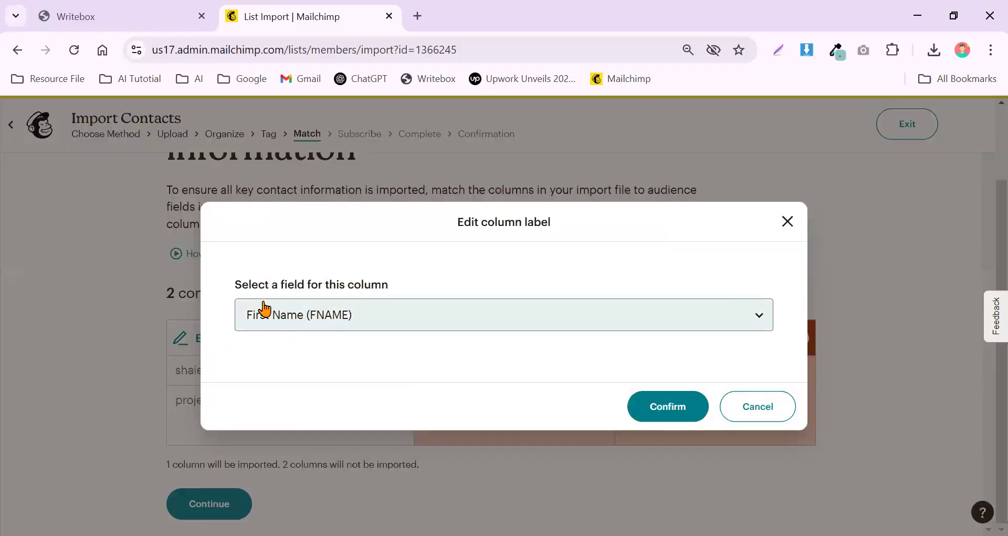
click(760, 315)
scroll(383, 105, down, 1)
scroll(375, 111, up, 1)
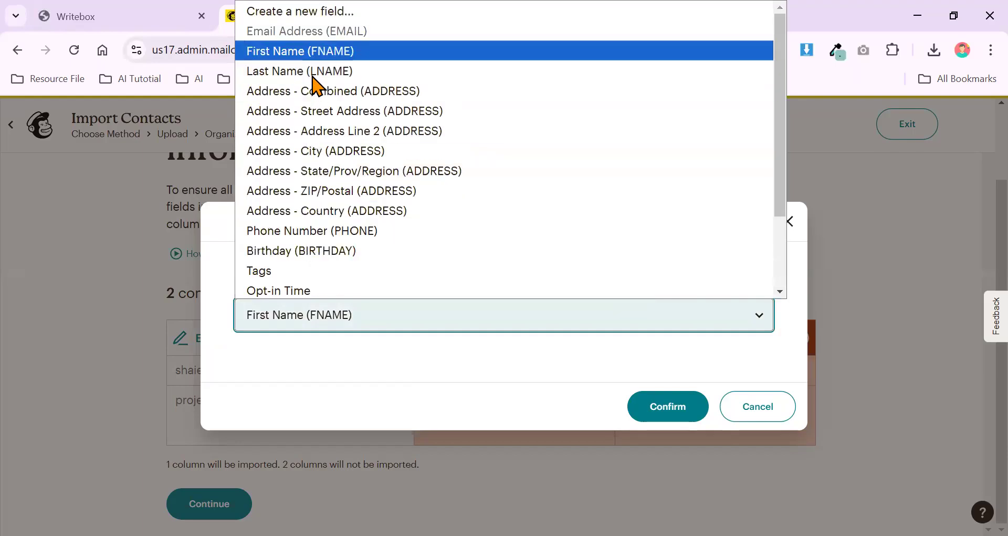
click(712, 419)
click(692, 414)
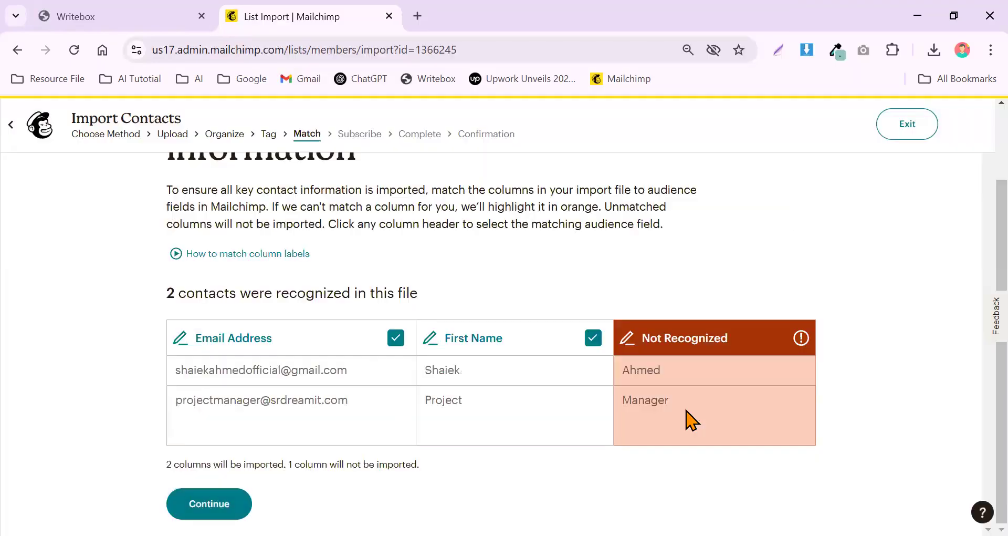
click(629, 340)
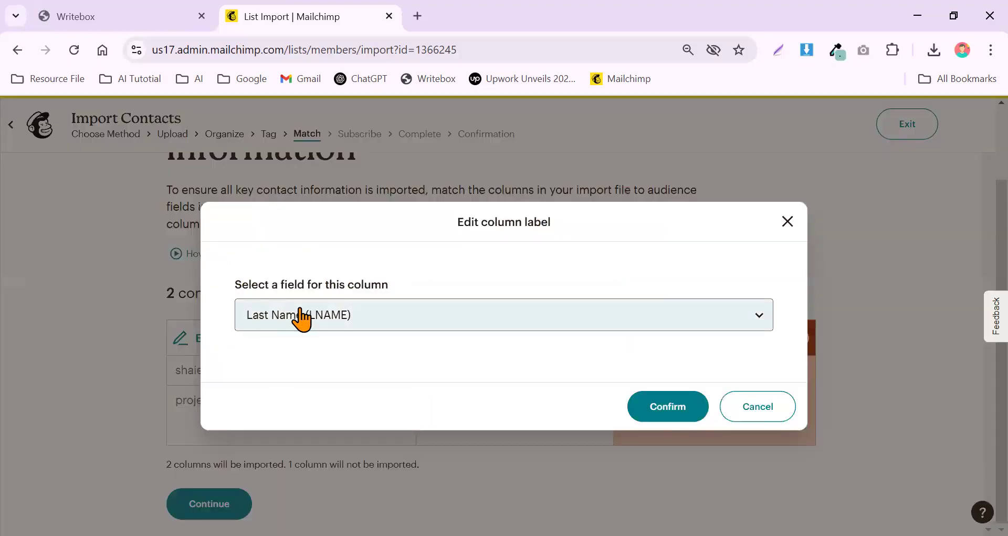
click(668, 408)
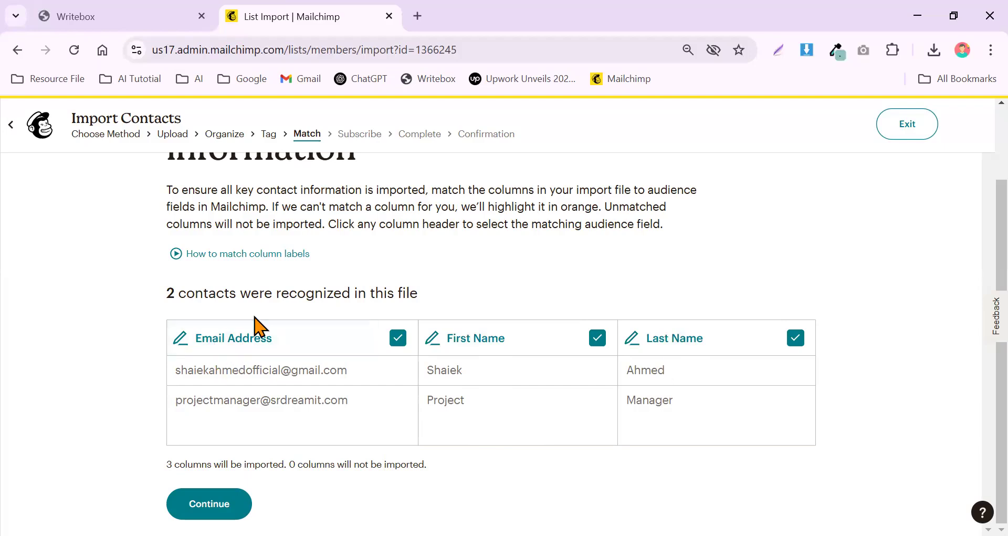
click(233, 509)
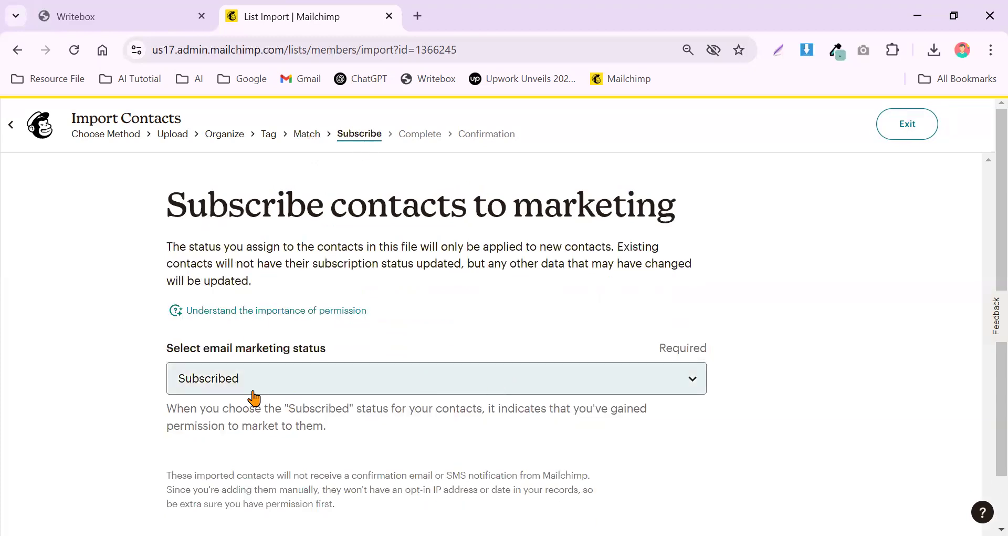
Finalize with Subscribed status, review the summary, and complete importing the 2 contacts.
scroll(254, 396, down, 1)
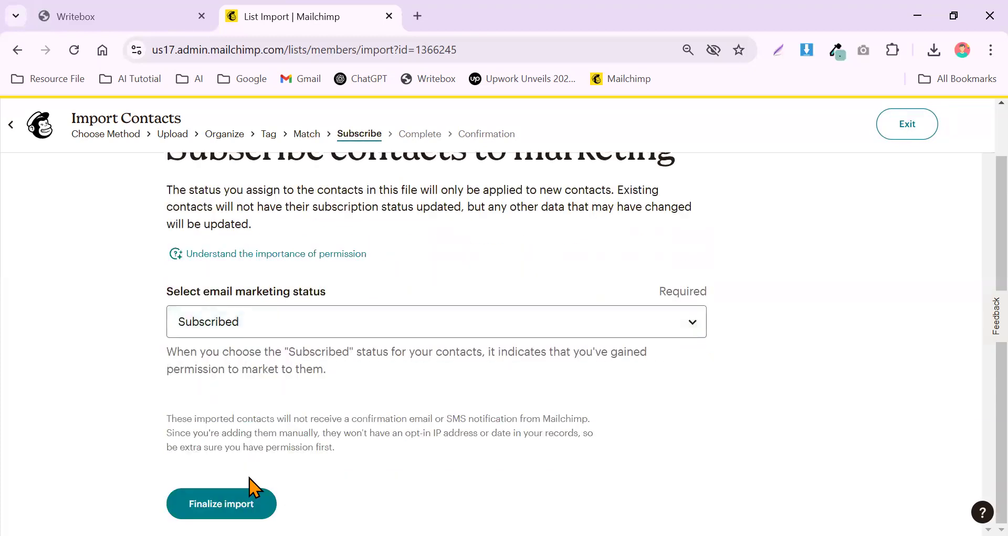
click(252, 507)
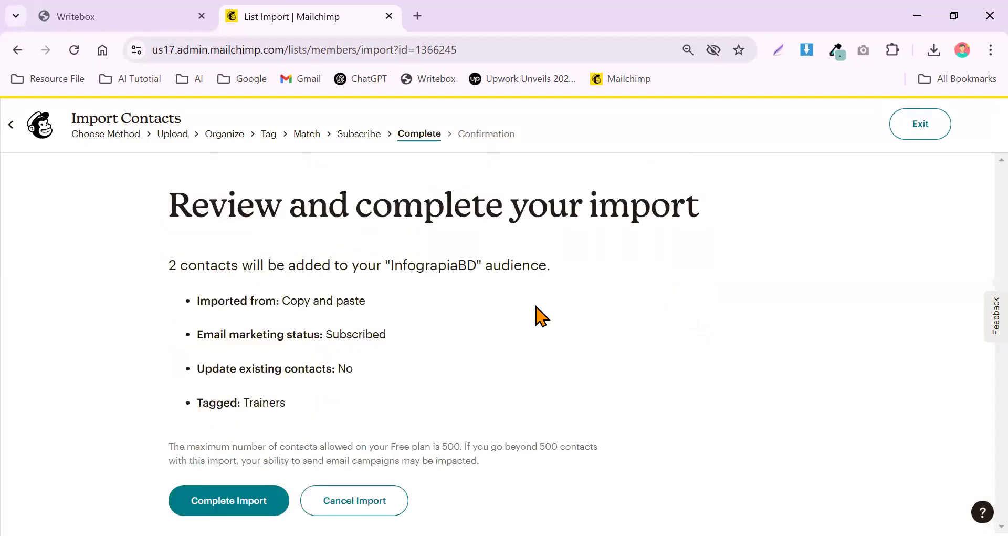
drag(210, 261, 535, 264)
click(257, 503)
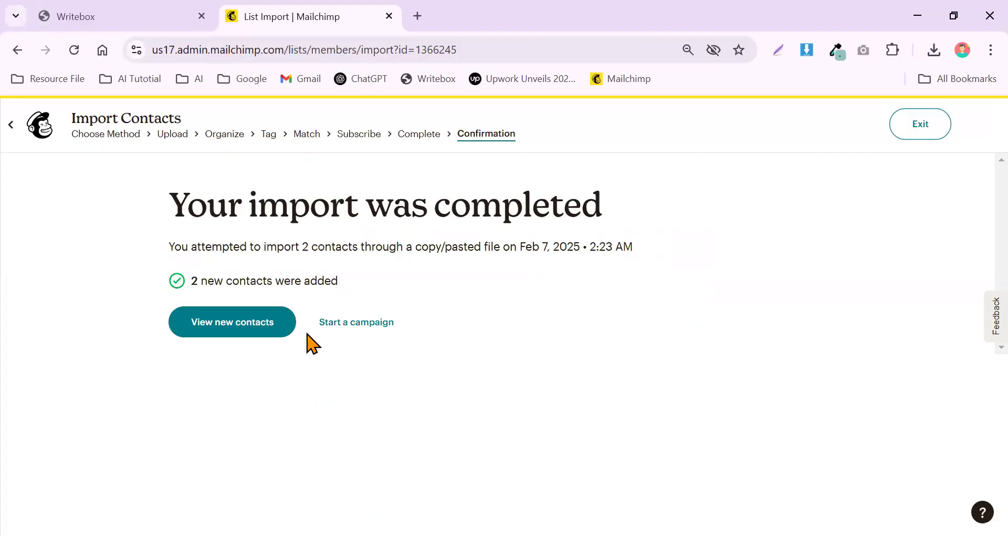
View the two new Trainers-tagged contacts in the InfograpiaBD list, checking selection and bulk-actions menu.
click(254, 335)
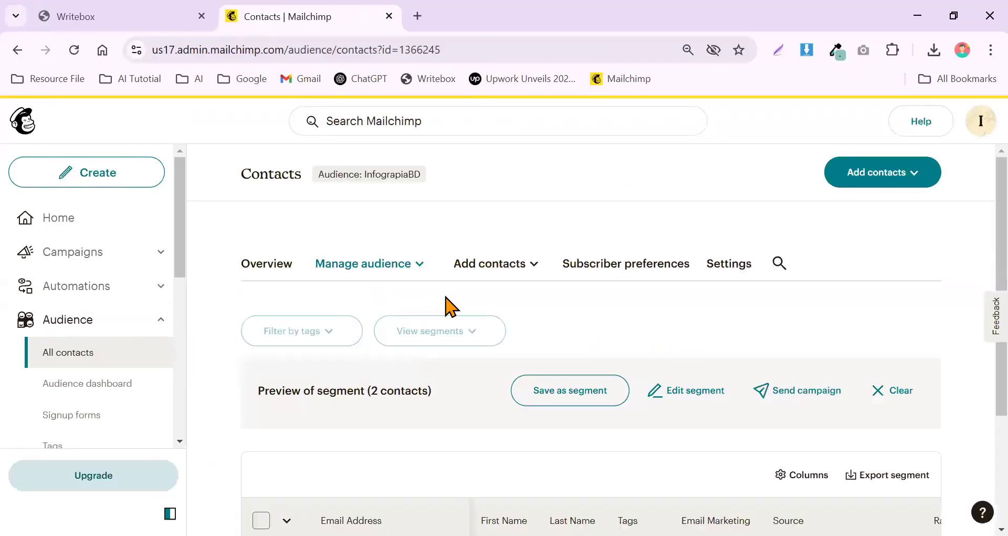
scroll(451, 300, down, 3)
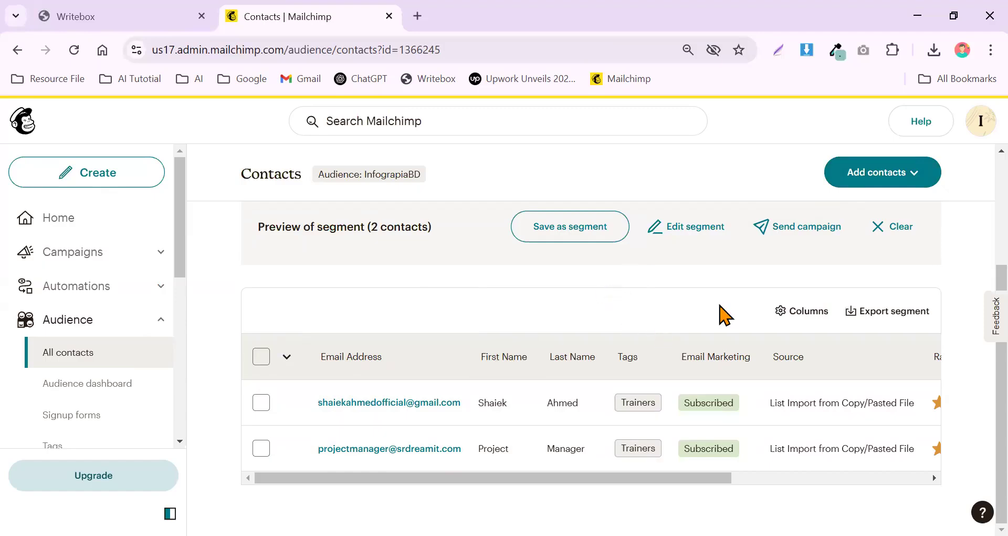
click(261, 356)
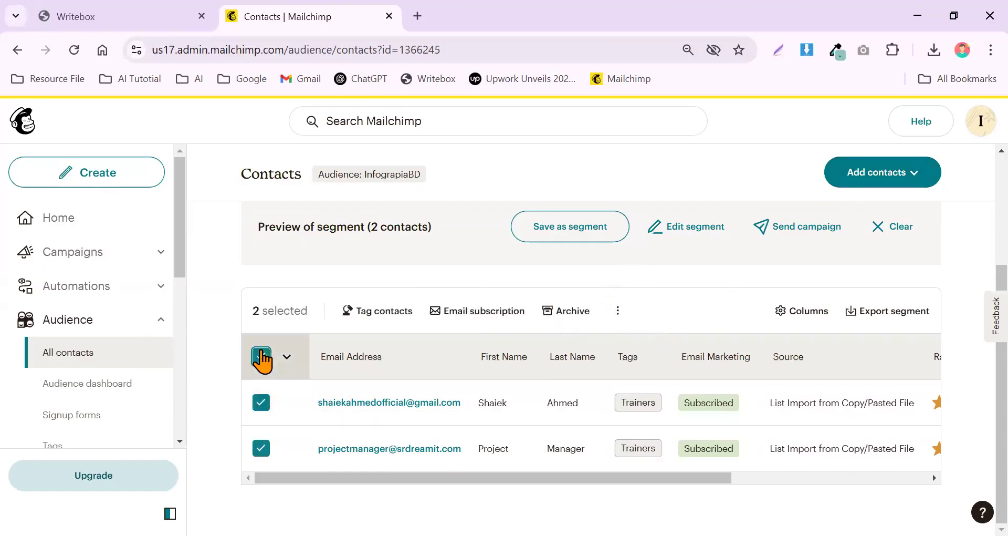
click(618, 311)
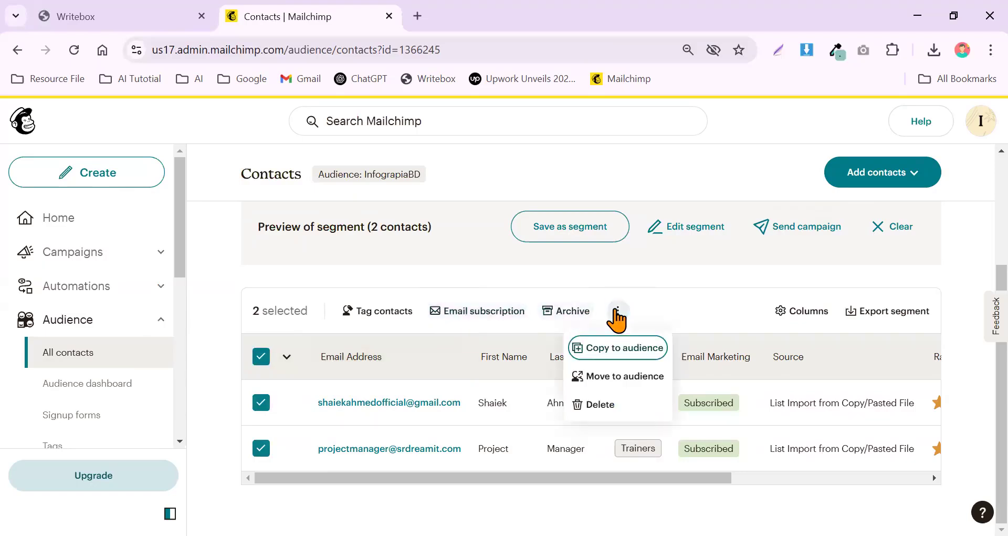
click(683, 305)
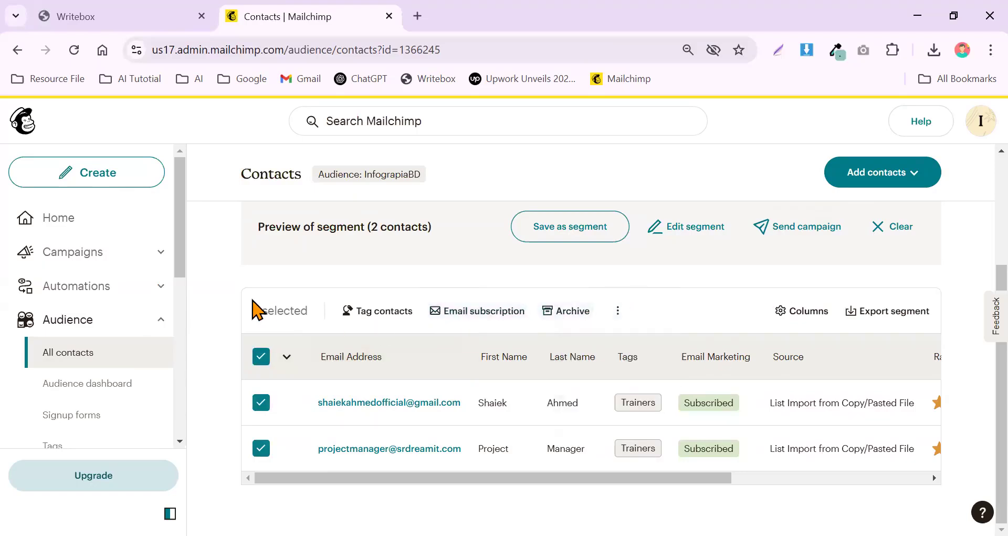
click(266, 359)
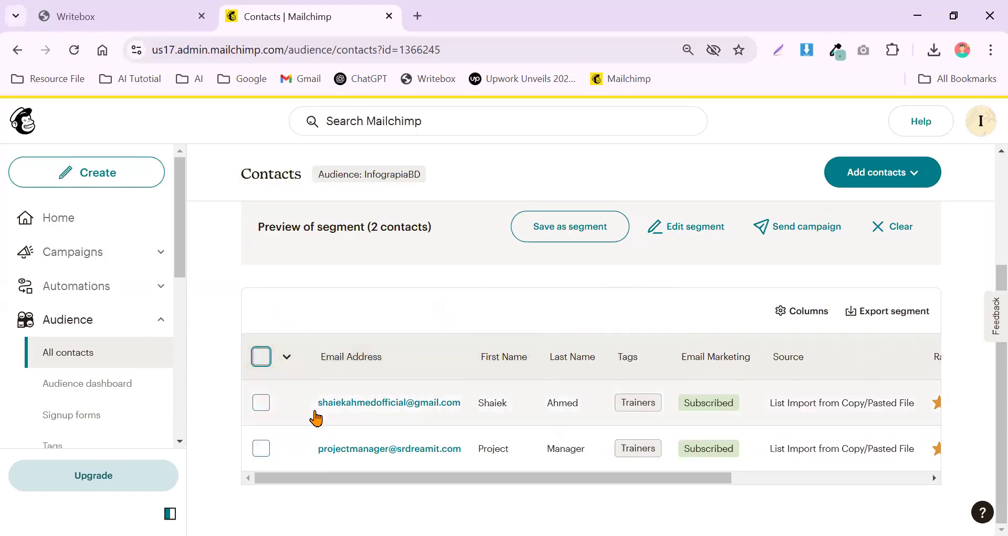